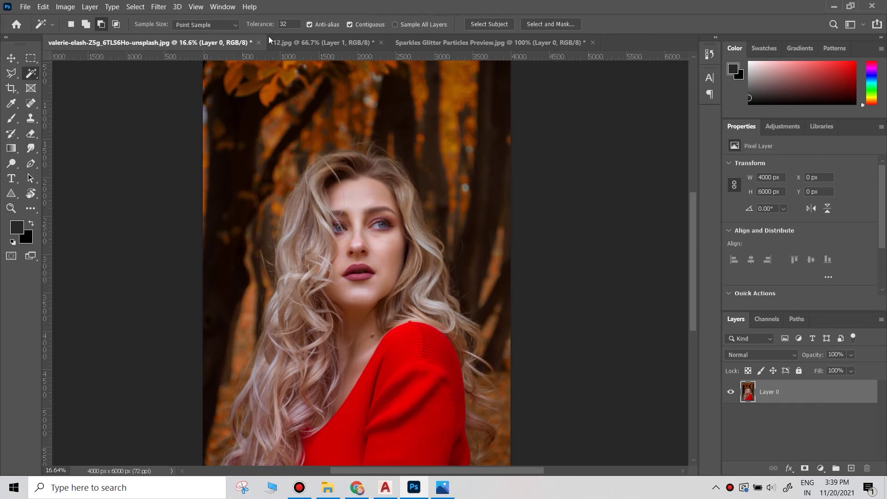
# Drag the butterfly from 12.jpg into the portrait as a new layer.
pyautogui.click(269, 40)
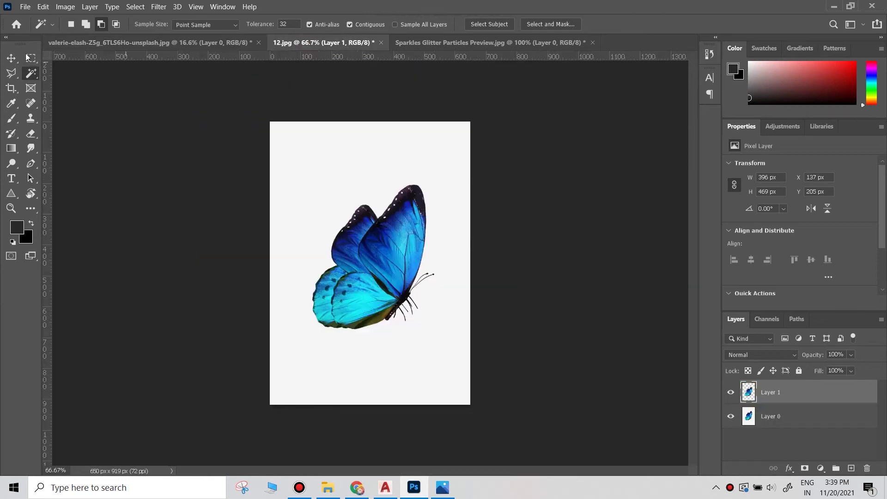
pyautogui.press('v')
pyautogui.moveTo(180, 42)
pyautogui.mouseDown()
pyautogui.moveTo(443, 204)
pyautogui.moveTo(482, 141)
pyautogui.mouseUp()
# Flip the butterfly horizontally, enlarge it, and nudge it up beside the woman's head.
pyautogui.hotkey('ctrl', 't')
pyautogui.rightClick(434, 196)
pyautogui.click(462, 389)
pyautogui.press('Return')
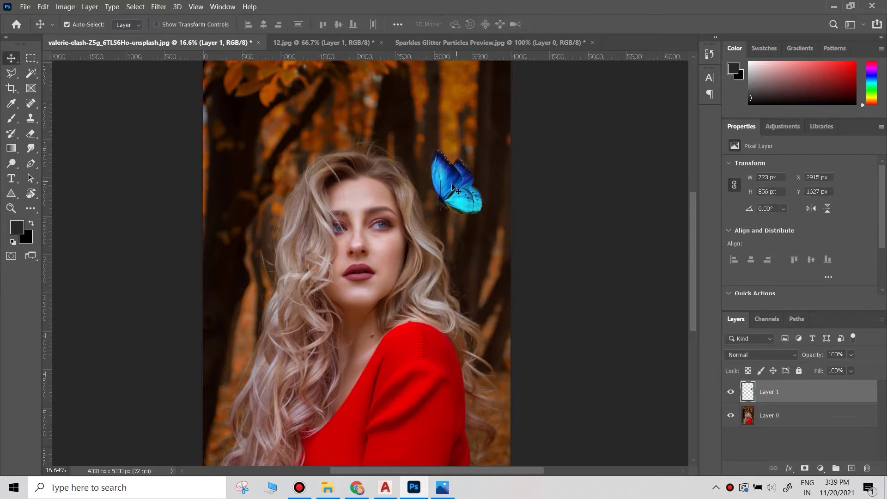
pyautogui.moveTo(437, 184); pyautogui.dragTo(445, 171)
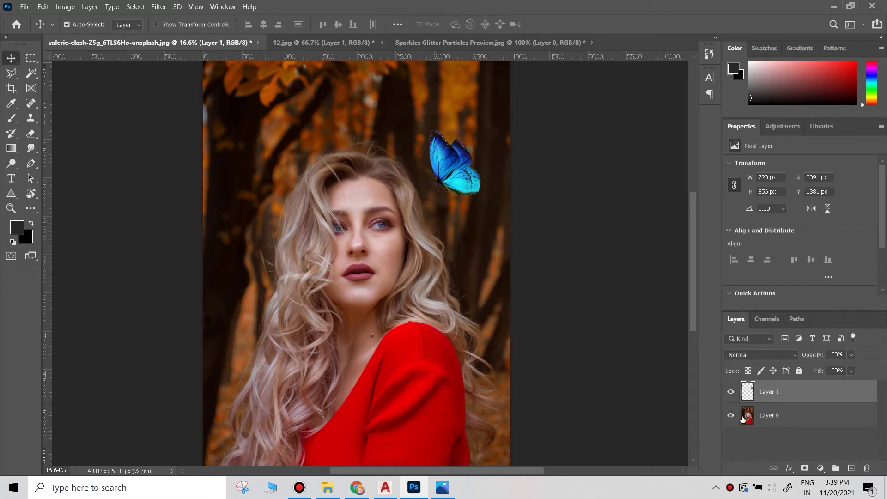
# Add a Color Balance layer clipped to the butterfly with midtones +62, -35, -6.
pyautogui.click(822, 468)
pyautogui.click(815, 367)
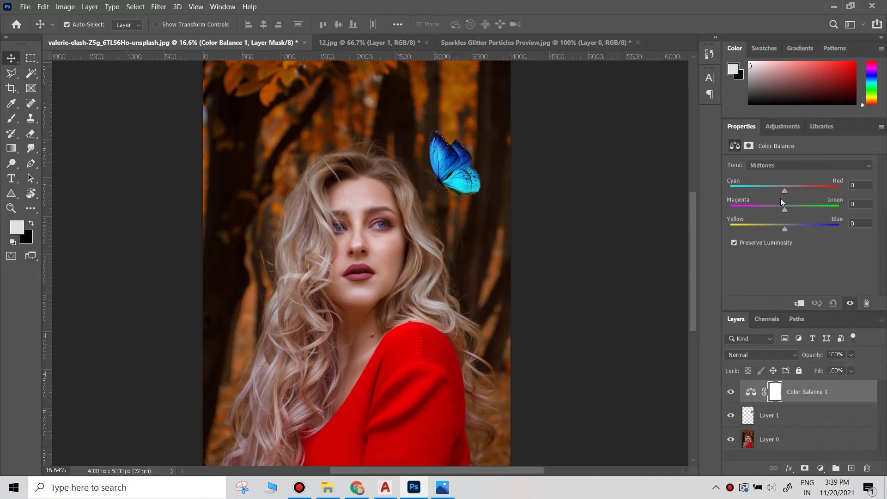
pyautogui.click(824, 190)
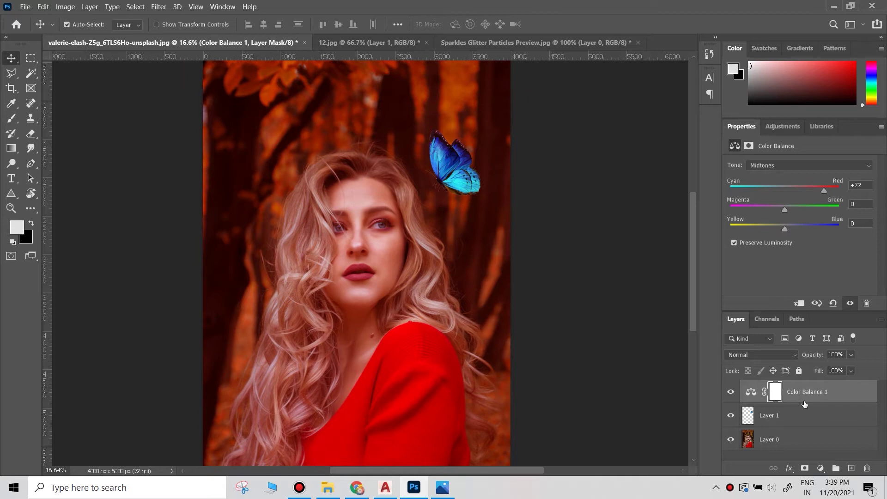
pyautogui.keyDown('alt'); pyautogui.click(804, 404); pyautogui.keyUp('alt')
pyautogui.moveTo(795, 191)
pyautogui.mouseDown()
pyautogui.moveTo(847, 206)
pyautogui.moveTo(729, 206)
pyautogui.mouseUp()
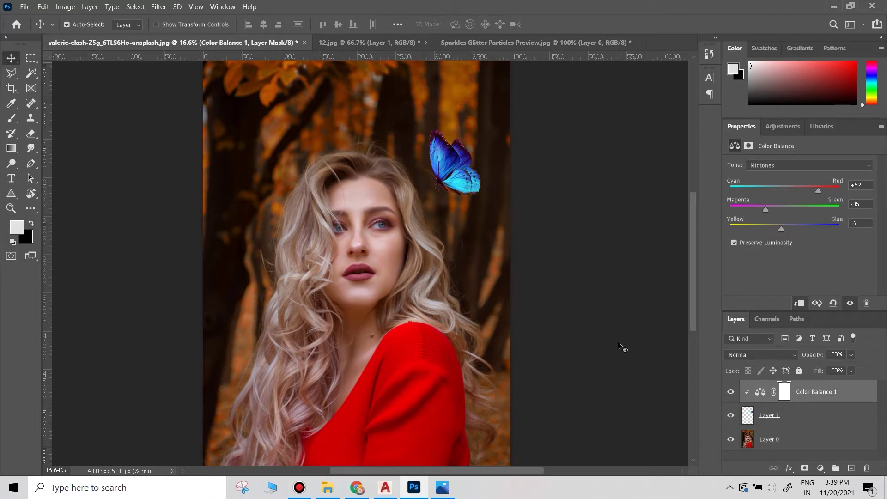
pyautogui.click(448, 170)
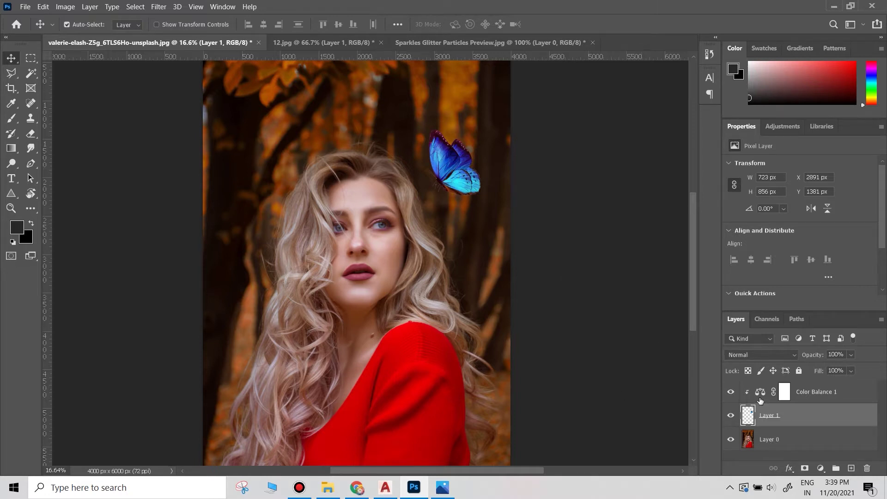
# Duplicate the butterfly layer and set the copy's blend mode to Screen.
pyautogui.hotkey('ctrl', 'j')
pyautogui.click(776, 353)
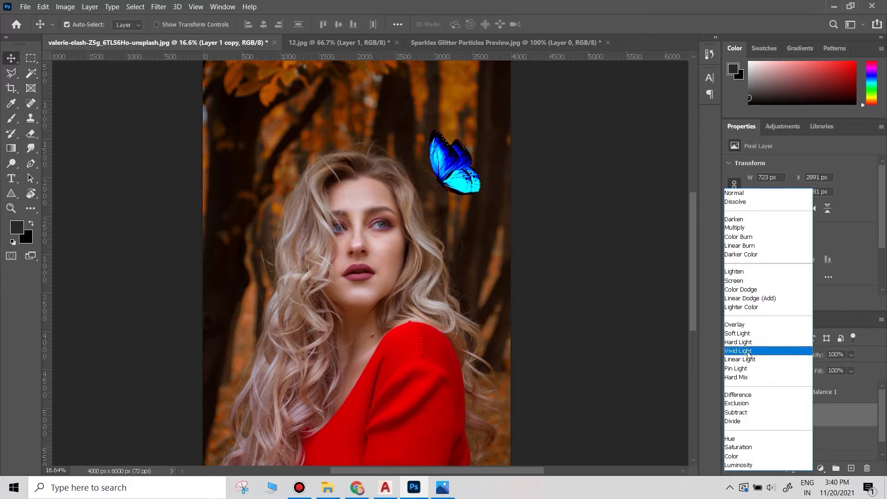
pyautogui.click(742, 281)
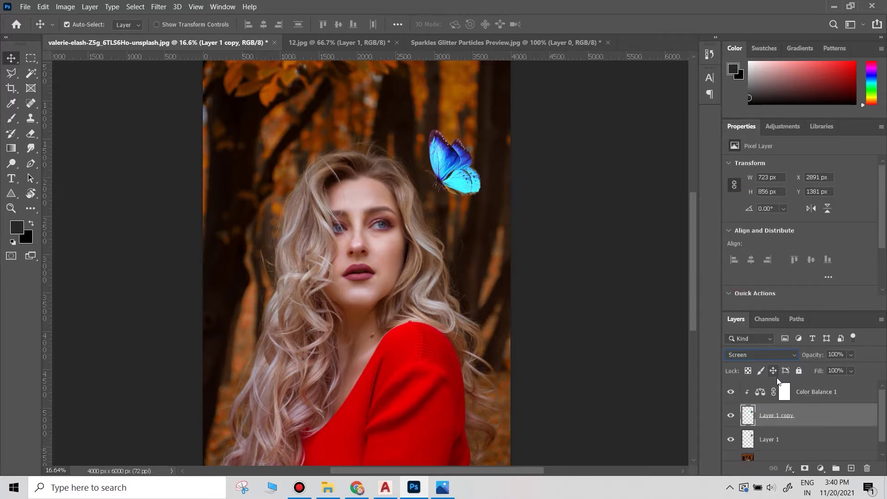
# Make further butterfly duplicates, applying a Gaussian Blur to each for a widening glow.
pyautogui.hotkey('ctrl', 'j')
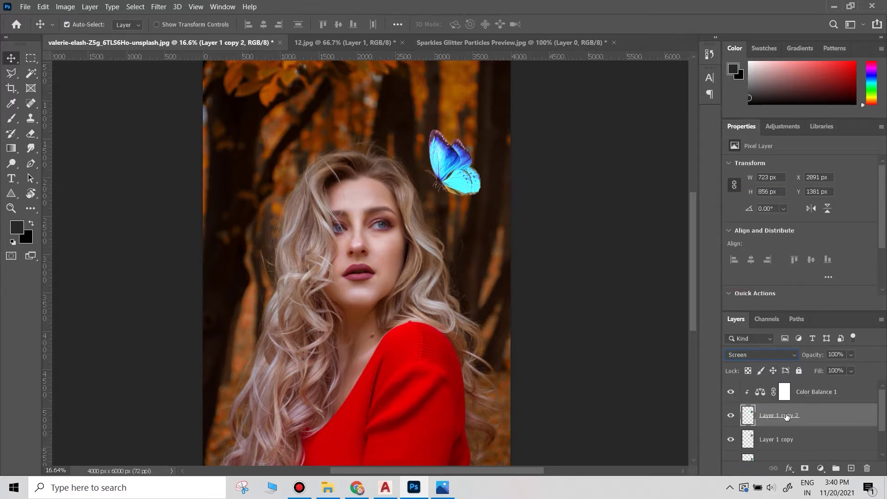
pyautogui.click(159, 6)
pyautogui.moveTo(164, 144)
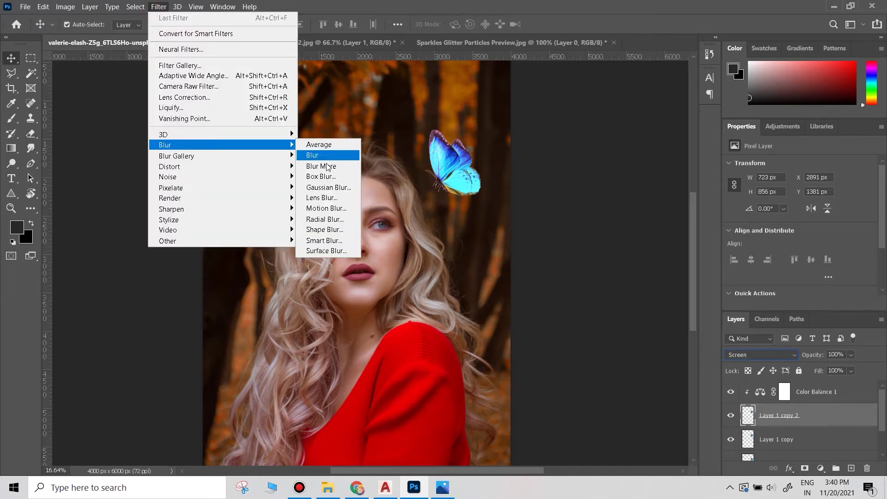
pyautogui.click(337, 185)
pyautogui.click(702, 125)
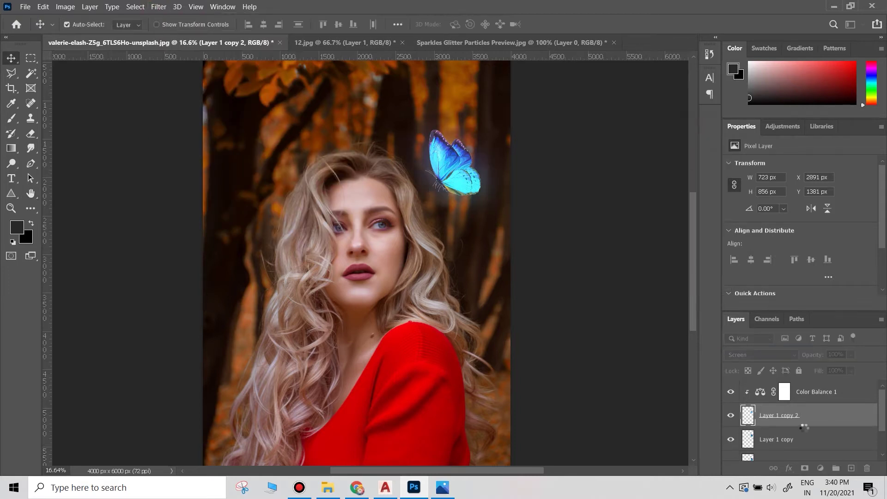
pyautogui.hotkey('ctrl', 'j')
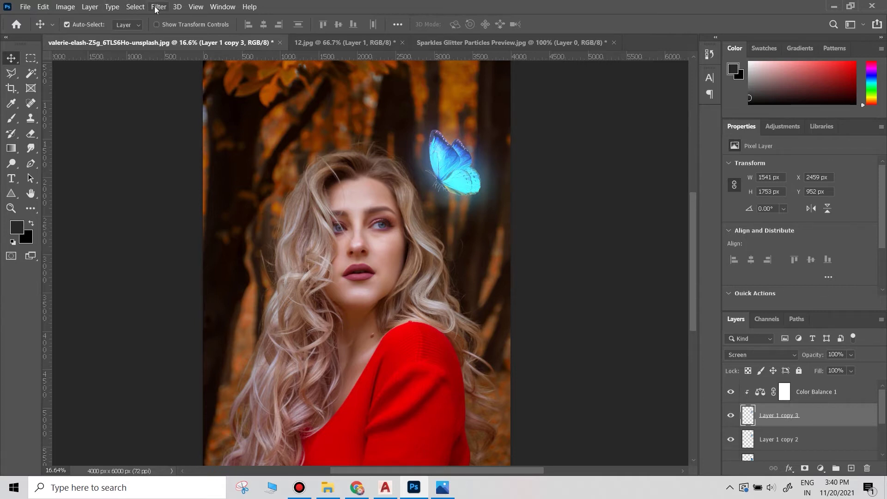
pyautogui.click(159, 7)
pyautogui.click(323, 186)
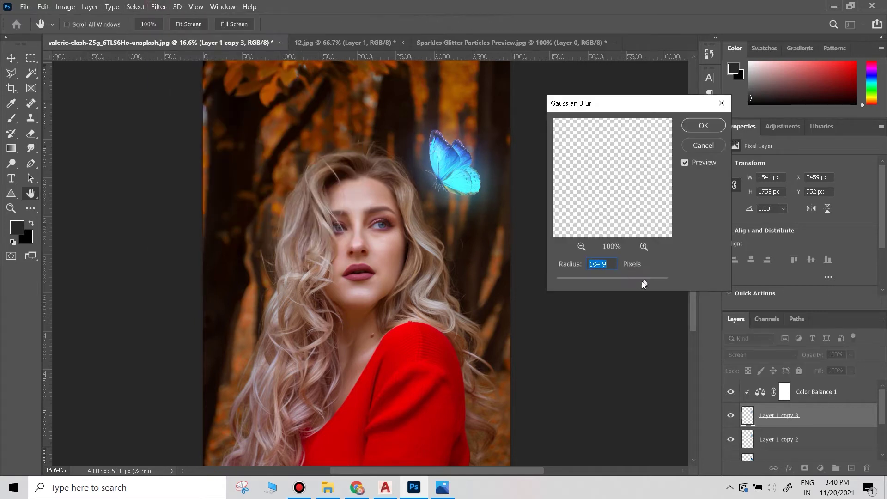
pyautogui.click(699, 131)
pyautogui.hotkey('ctrl', 'j')
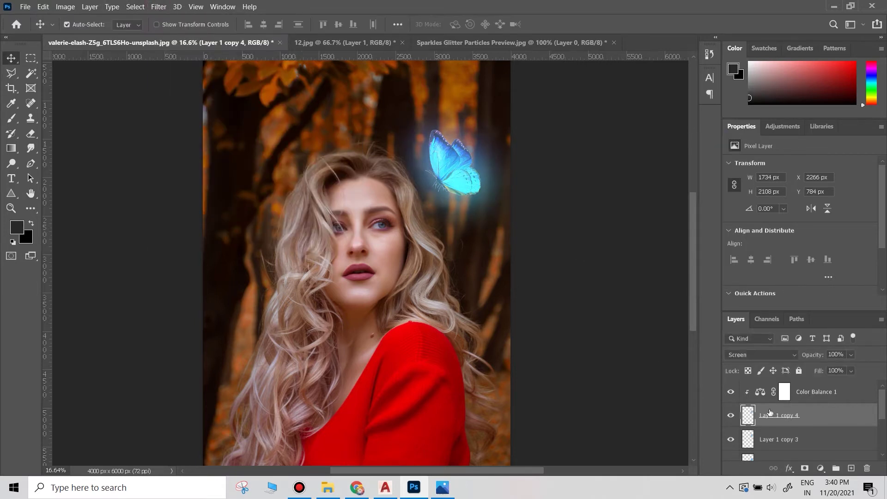
# Reorder the blurred butterfly copies so they sit beneath the color balance adjustment.
pyautogui.scroll(-1, 549, 319)
pyautogui.scroll(-1, 554, 323)
pyautogui.scroll(2, 567, 333)
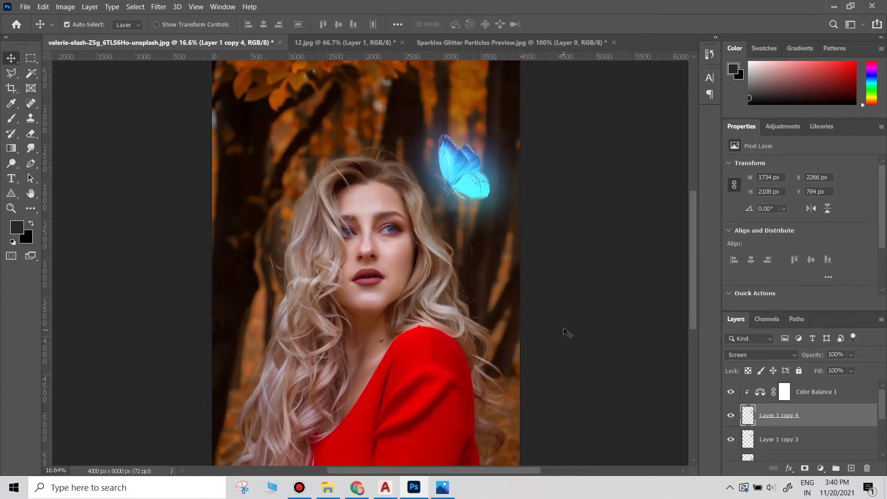
pyautogui.scroll(-3, 781, 409)
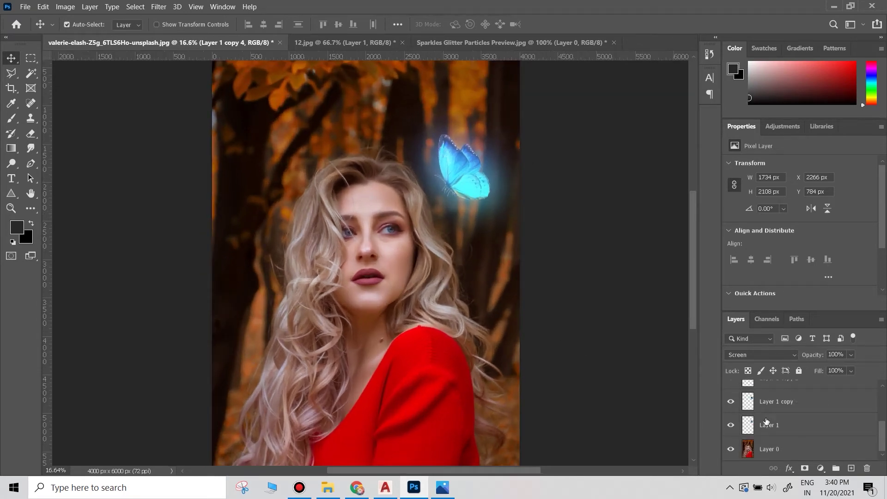
pyautogui.click(771, 433)
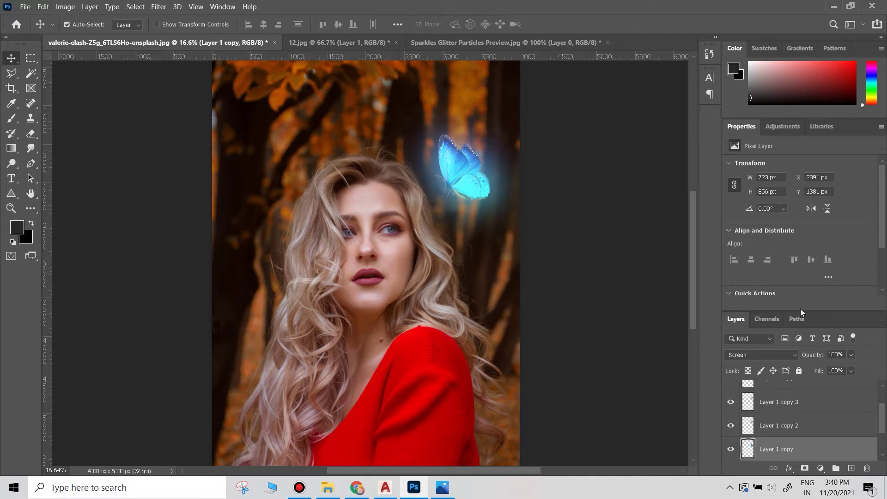
pyautogui.moveTo(800, 311); pyautogui.dragTo(800, 236)
pyautogui.moveTo(790, 402)
pyautogui.mouseDown()
pyautogui.moveTo(780, 357)
pyautogui.moveTo(780, 371)
pyautogui.mouseUp()
pyautogui.hotkey('ctrl', '[')
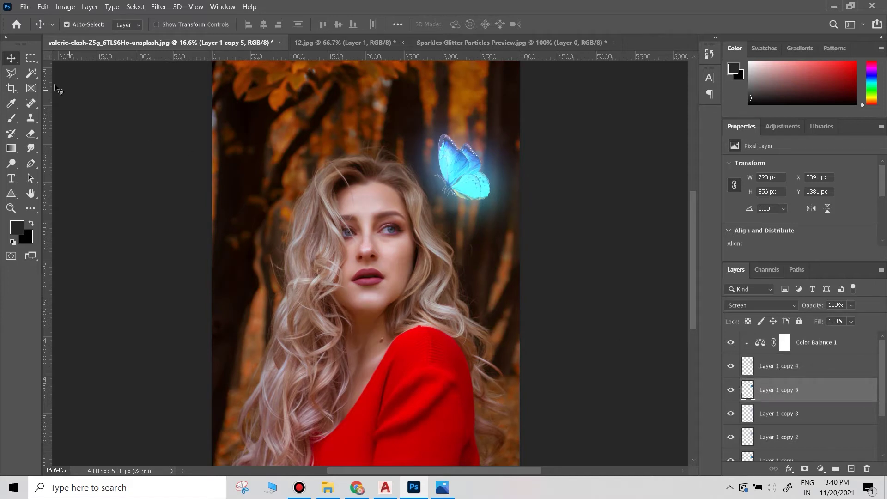
# Fill a new Layer 2 with the butterfly's sampled cyan and set it to Color blending.
pyautogui.click(853, 468)
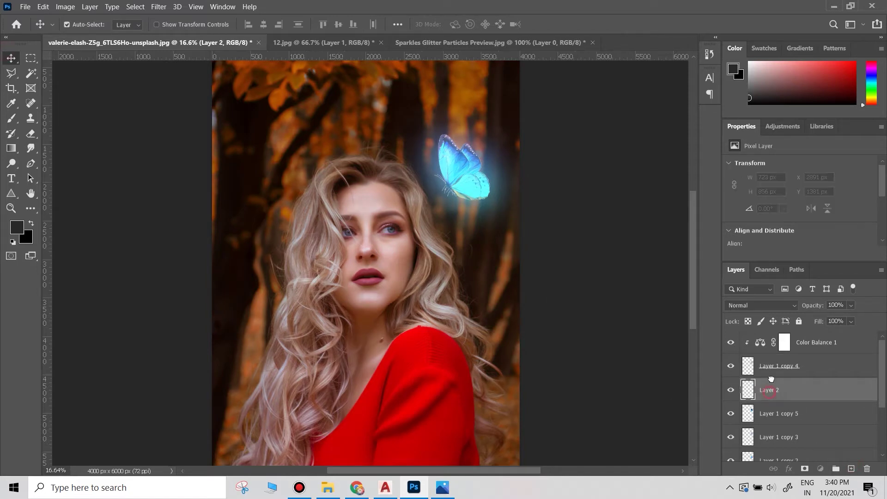
pyautogui.press('i')
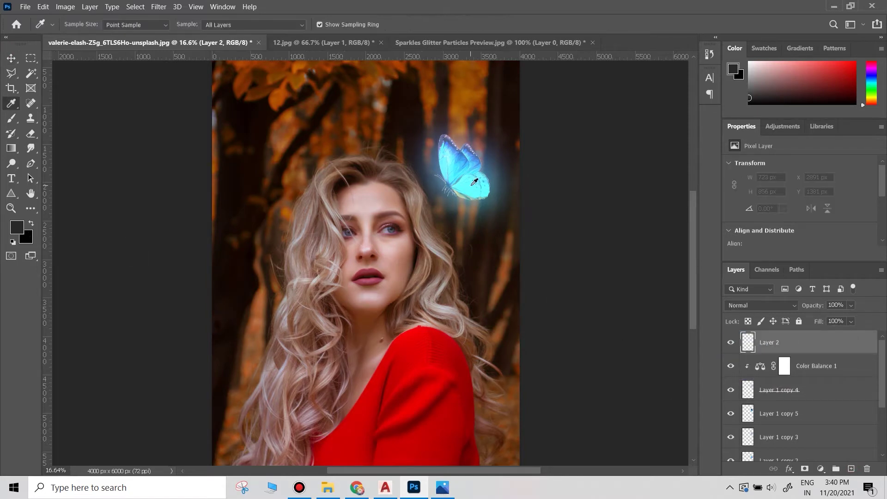
pyautogui.click(471, 185)
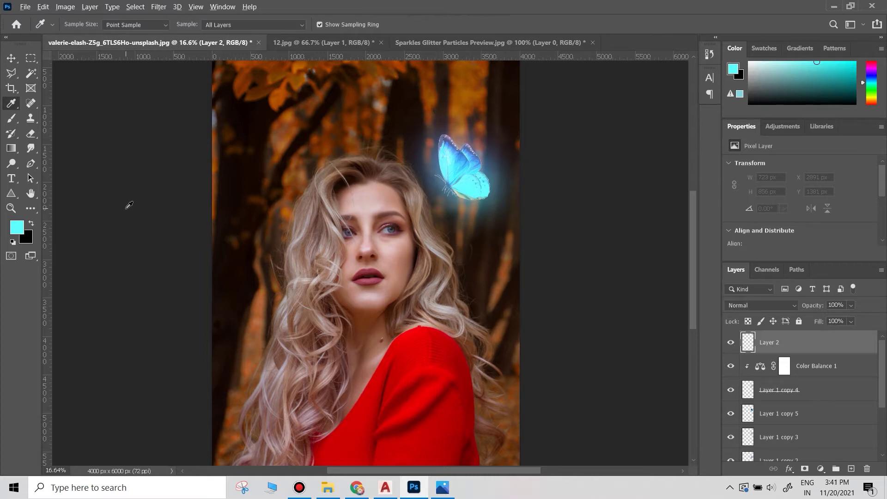
pyautogui.hotkey('alt', 'BackSpace')
pyautogui.click(761, 305)
pyautogui.click(739, 462)
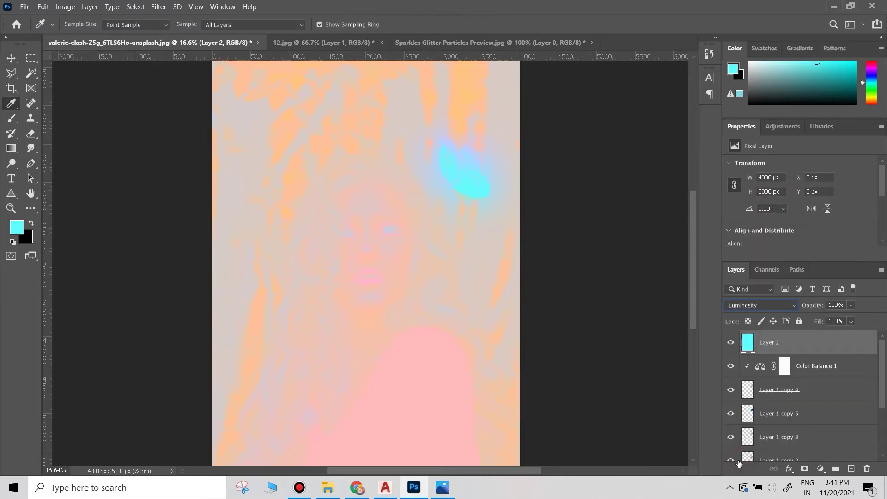
pyautogui.click(789, 304)
pyautogui.click(745, 455)
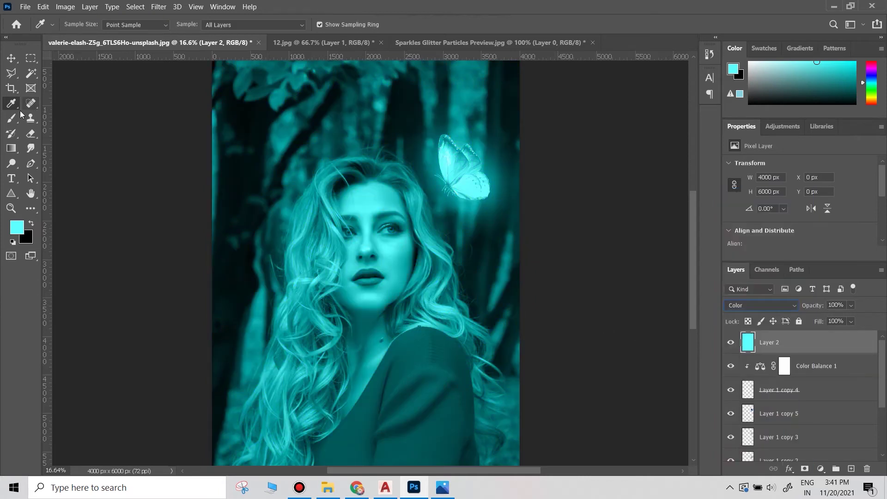
# Erase the cyan at 54% opacity from the top foliage, right shoulder and lower left.
pyautogui.click(30, 137)
pyautogui.click(218, 24)
pyautogui.moveTo(222, 38); pyautogui.dragTo(244, 39)
pyautogui.press(']')
pyautogui.press(']')
pyautogui.press(']')
pyautogui.moveTo(258, 109); pyautogui.dragTo(213, 337)
pyautogui.moveTo(254, 89); pyautogui.dragTo(340, 75)
pyautogui.moveTo(545, 389); pyautogui.dragTo(509, 425)
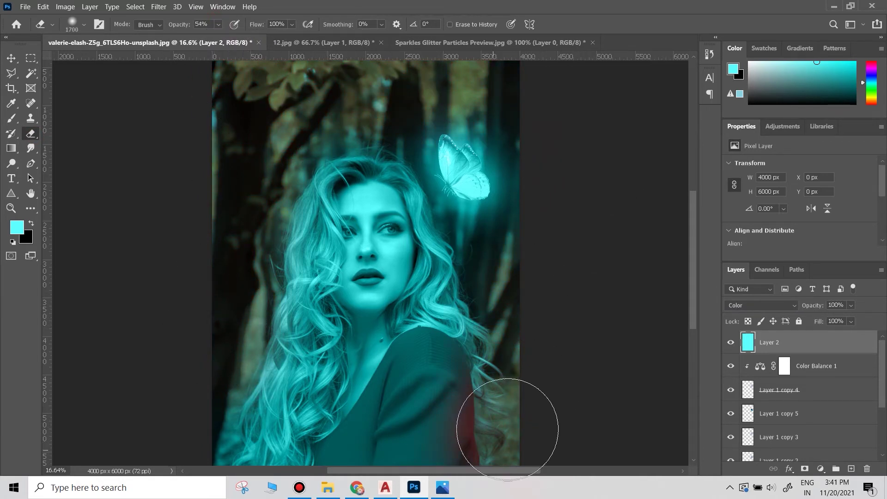
pyautogui.moveTo(424, 431)
pyautogui.mouseDown()
pyautogui.moveTo(410, 410)
pyautogui.moveTo(416, 432)
pyautogui.moveTo(481, 368)
pyautogui.mouseUp()
pyautogui.scroll(-3, 470, 446)
pyautogui.moveTo(470, 447)
pyautogui.mouseDown()
pyautogui.moveTo(307, 425)
pyautogui.moveTo(257, 221)
pyautogui.moveTo(261, 323)
pyautogui.mouseUp()
pyautogui.scroll(1, 260, 323)
pyautogui.scroll(3, 260, 323)
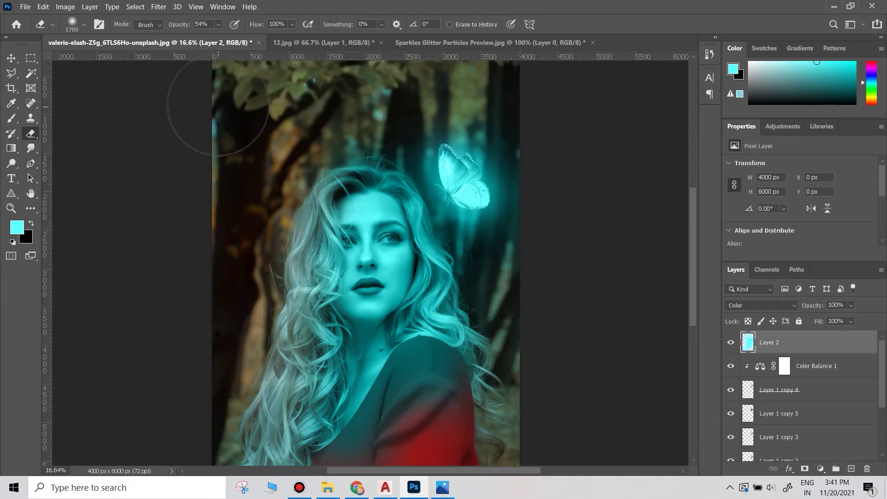
pyautogui.scroll(-2, 243, 167)
pyautogui.scroll(2, 480, 317)
pyautogui.scroll(1, 513, 297)
pyautogui.scroll(-1, 513, 297)
pyautogui.scroll(1, 530, 290)
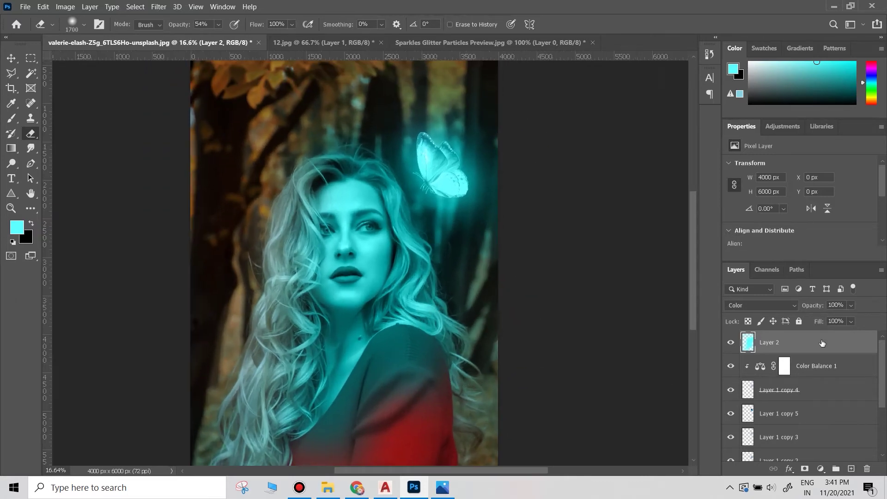
# Split the cyan layer's Blend If sliders so darker tones show through.
pyautogui.rightClick(833, 334)
pyautogui.click(693, 7)
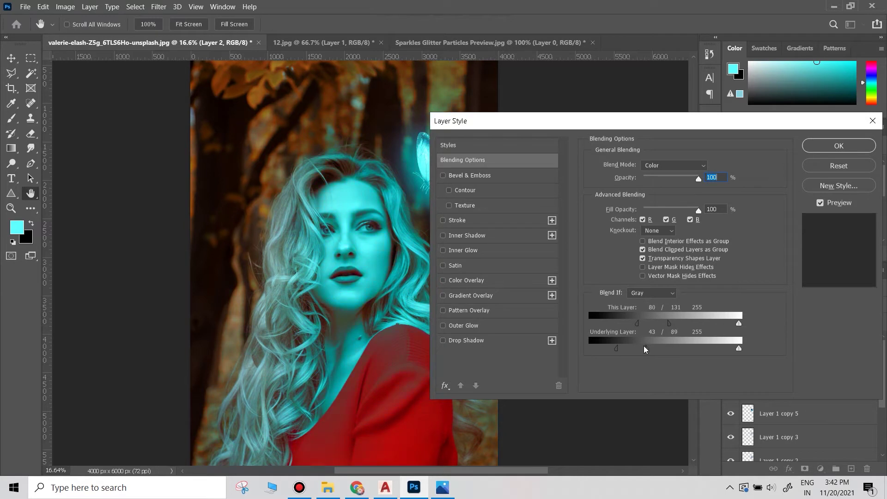
# Add an Exposure adjustment with exposure -1.39 and gamma 1.04.
pyautogui.press('Return')
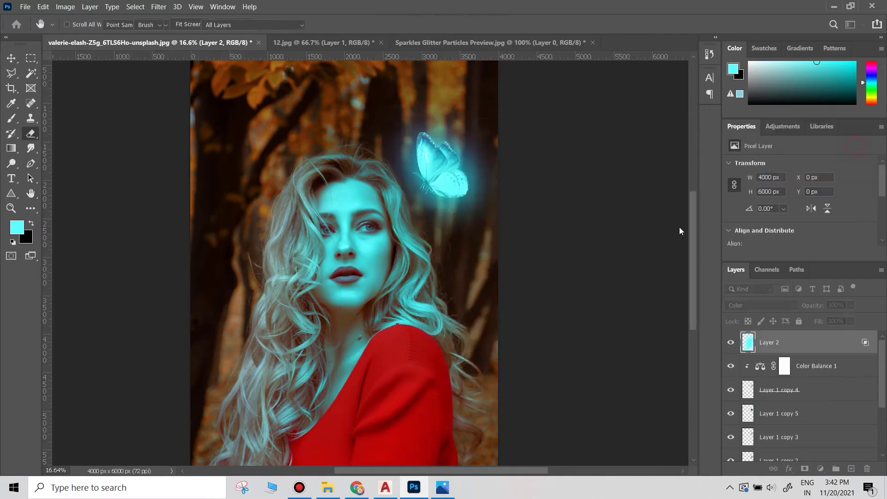
pyautogui.press('e')
pyautogui.scroll(-2, 351, 336)
pyautogui.scroll(4, 351, 336)
pyautogui.scroll(-2, 351, 336)
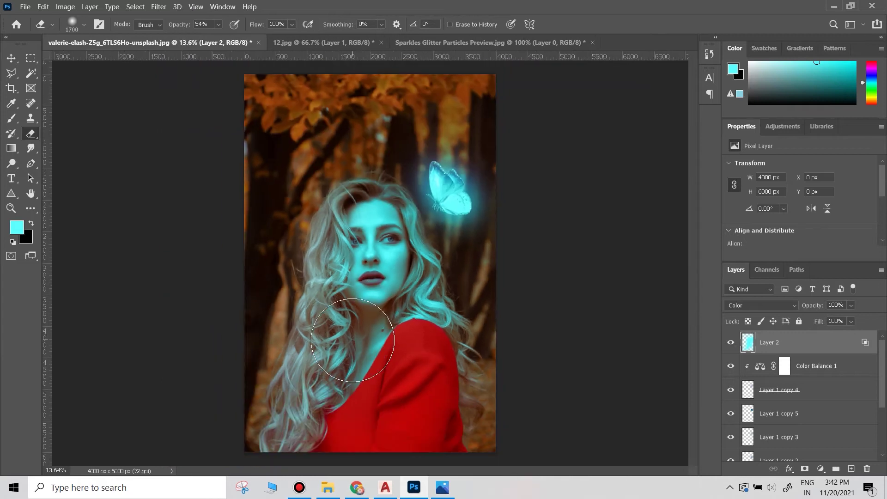
pyautogui.click(821, 469)
pyautogui.click(818, 333)
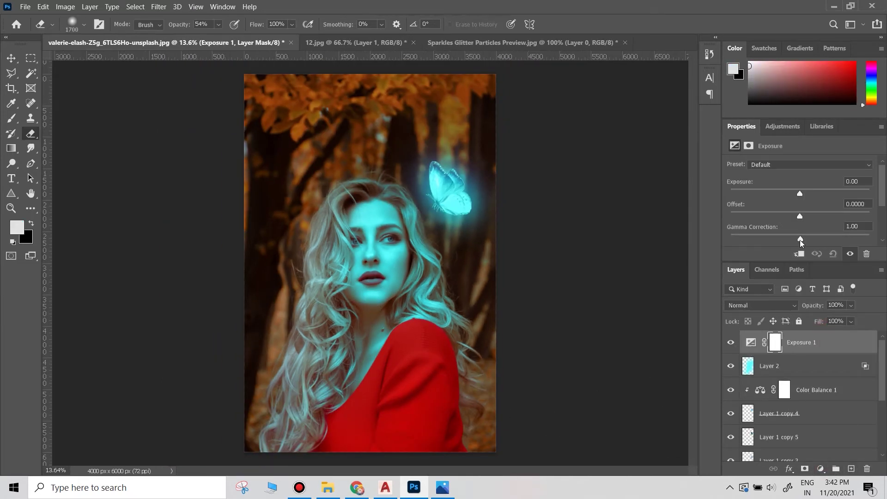
pyautogui.moveTo(800, 239); pyautogui.dragTo(798, 238)
pyautogui.moveTo(798, 201); pyautogui.dragTo(787, 201)
# Erase the Exposure mask over her face, neck, hair, shoulder and the butterfly.
pyautogui.press('[')
pyautogui.press('[')
pyautogui.moveTo(383, 231); pyautogui.dragTo(393, 232)
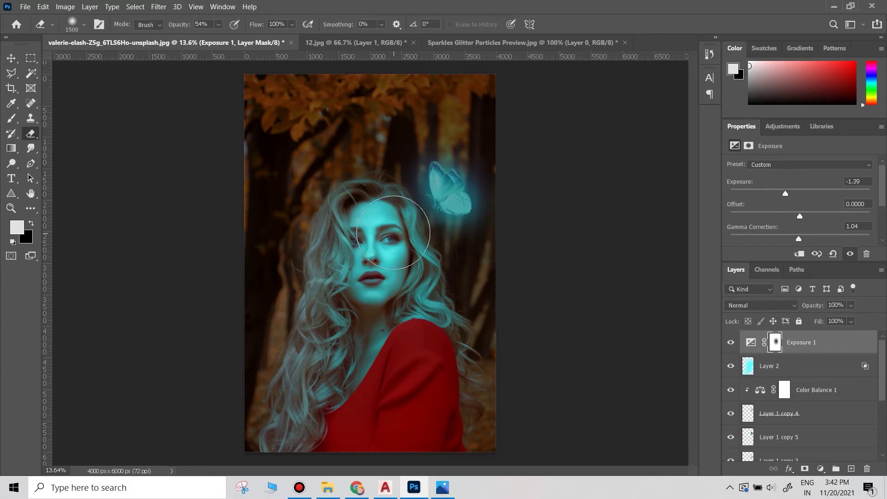
pyautogui.moveTo(395, 336); pyautogui.dragTo(375, 337)
pyautogui.press('[')
pyautogui.press('[')
pyautogui.press('[')
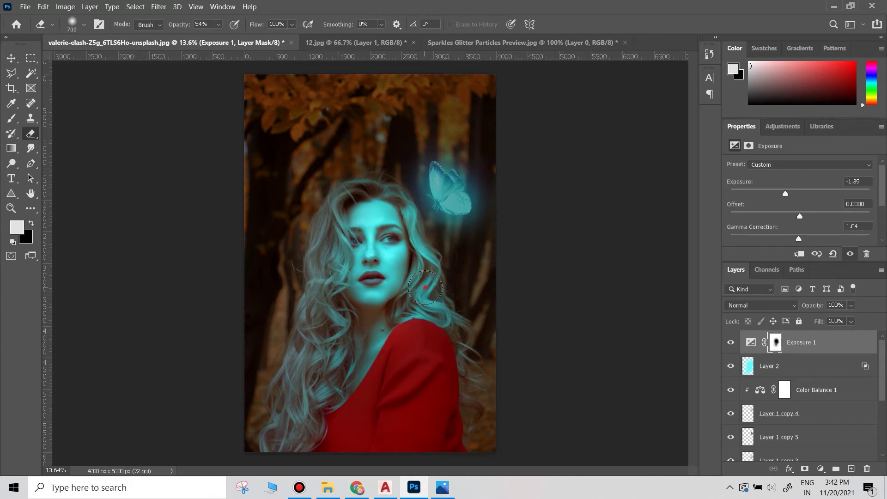
pyautogui.moveTo(425, 288); pyautogui.dragTo(400, 369)
pyautogui.moveTo(422, 322)
pyautogui.mouseDown()
pyautogui.moveTo(357, 330)
pyautogui.moveTo(337, 261)
pyautogui.moveTo(358, 203)
pyautogui.mouseUp()
pyautogui.press(']')
pyautogui.press(']')
pyautogui.moveTo(436, 219)
pyautogui.mouseDown()
pyautogui.moveTo(451, 189)
pyautogui.moveTo(434, 210)
pyautogui.mouseUp()
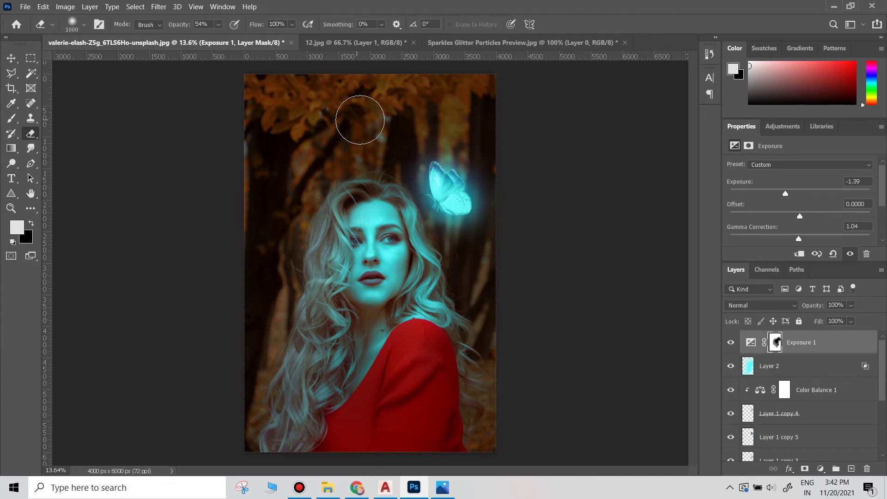
# Bring the Sparkles image into the portrait and set its blend mode to Screen.
pyautogui.click(401, 42)
pyautogui.click(446, 42)
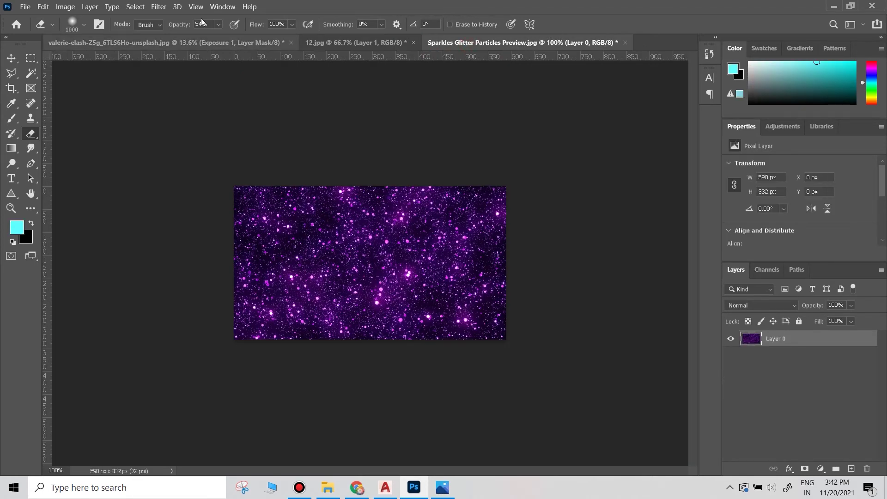
pyautogui.press('v')
pyautogui.moveTo(227, 167)
pyautogui.mouseDown()
pyautogui.moveTo(323, 42)
pyautogui.moveTo(345, 177)
pyautogui.moveTo(379, 237)
pyautogui.moveTo(532, 318)
pyautogui.moveTo(416, 271)
pyautogui.mouseUp()
pyautogui.hotkey('ctrl', 't')
pyautogui.press('Return')
pyautogui.click(760, 305)
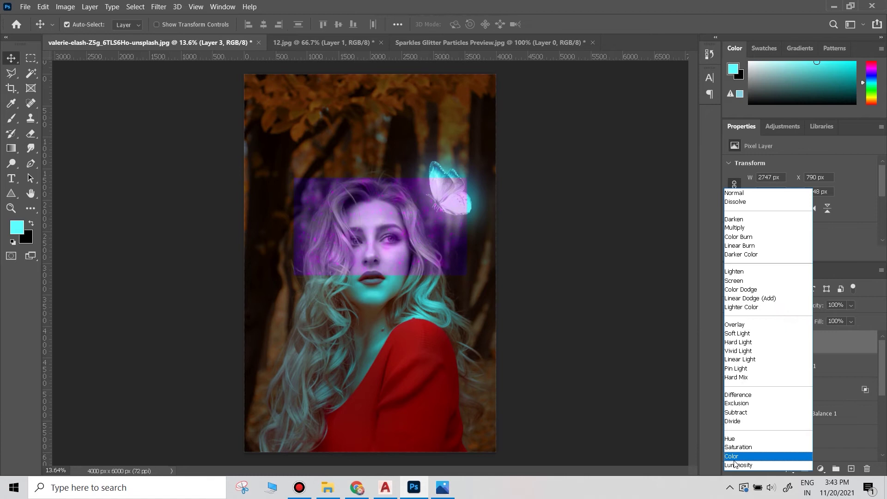
pyautogui.click(734, 280)
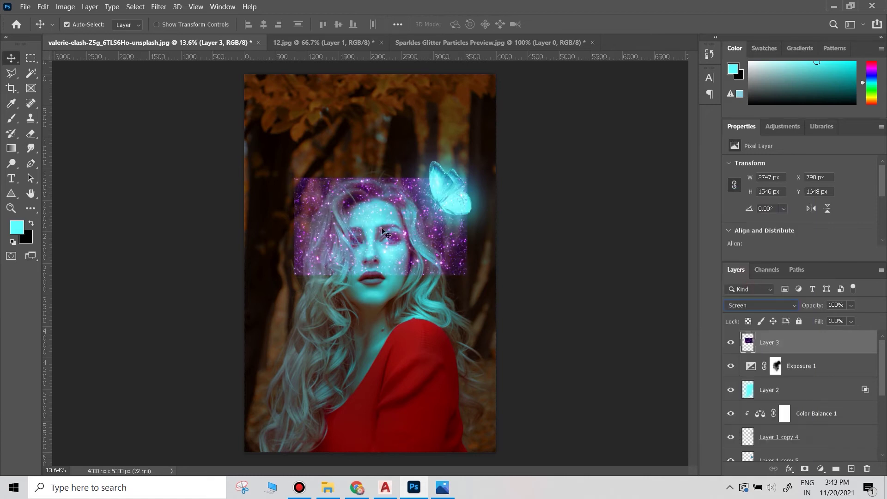
# Move and stretch the sparkle layer to cover her head and shoulders.
pyautogui.moveTo(434, 206); pyautogui.dragTo(434, 236)
pyautogui.hotkey('ctrl', 't')
pyautogui.moveTo(467, 208); pyautogui.dragTo(524, 174)
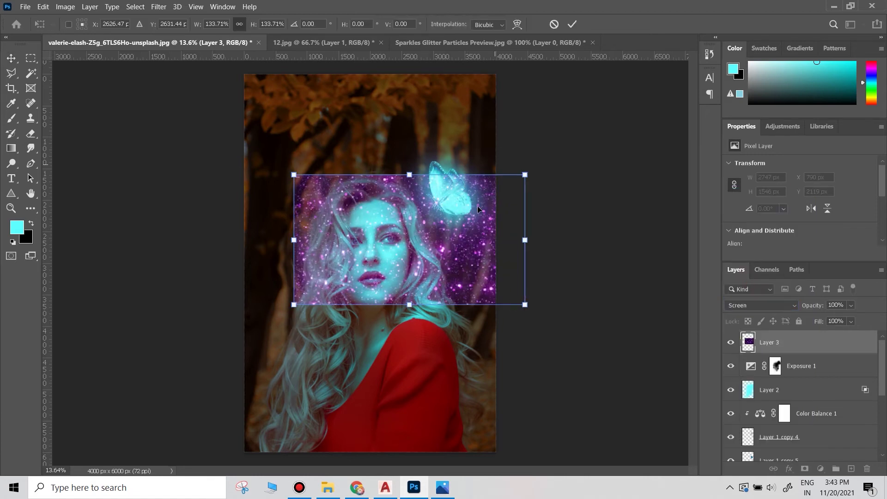
pyautogui.moveTo(415, 240); pyautogui.dragTo(392, 220)
pyautogui.moveTo(501, 298); pyautogui.dragTo(564, 370)
pyautogui.moveTo(506, 294); pyautogui.dragTo(439, 311)
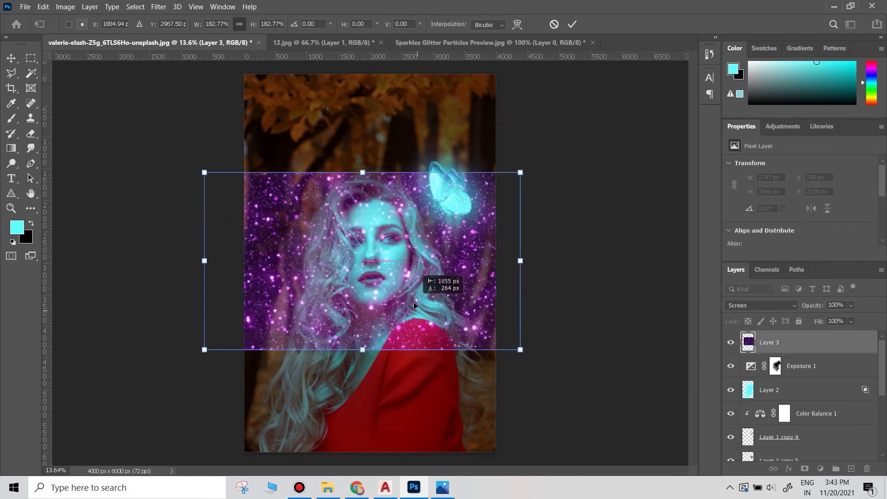
pyautogui.moveTo(522, 354); pyautogui.dragTo(535, 363)
pyautogui.press('Return')
# Set the Eraser to 22% opacity with a larger soft brush.
pyautogui.press('e')
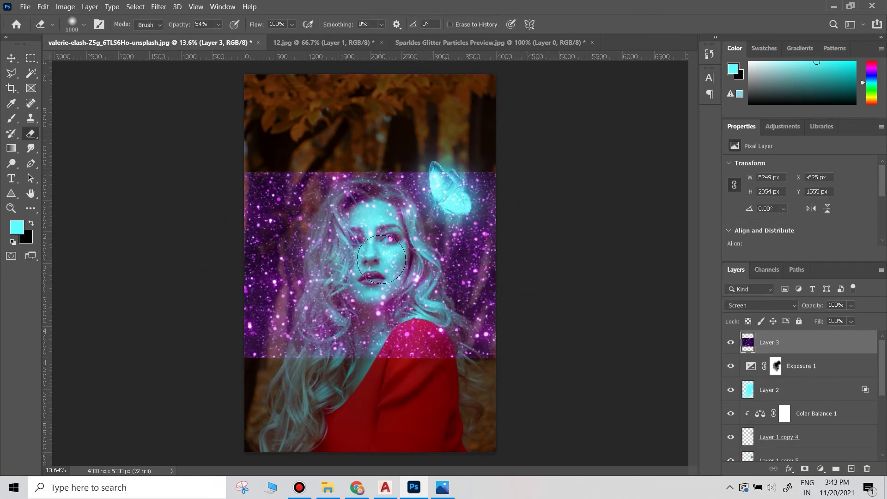
pyautogui.click(218, 24)
pyautogui.moveTo(226, 37); pyautogui.dragTo(205, 37)
pyautogui.press(']')
pyautogui.press(']')
pyautogui.press(']')
# Fade sparkles off her face, nearby hair, the band's edges and right of her shoulder.
pyautogui.moveTo(366, 207); pyautogui.dragTo(328, 199)
pyautogui.moveTo(258, 188)
pyautogui.mouseDown()
pyautogui.moveTo(306, 164)
pyautogui.moveTo(261, 257)
pyautogui.mouseUp()
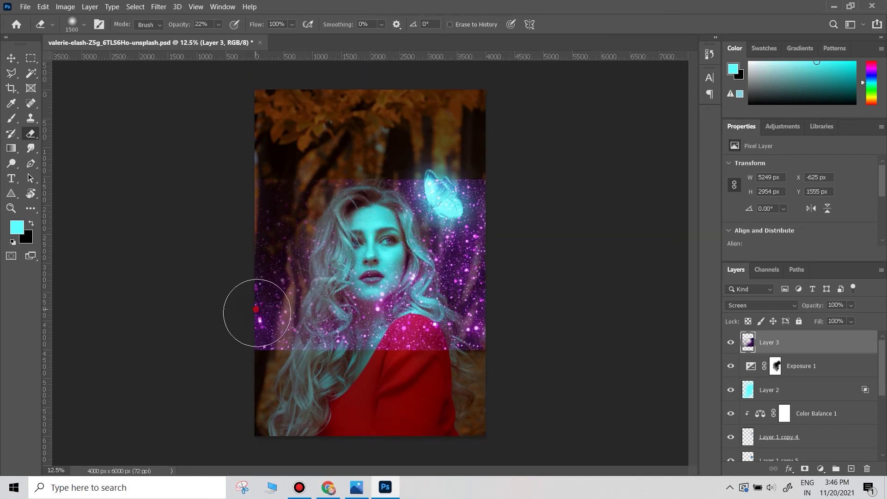
pyautogui.moveTo(257, 312)
pyautogui.mouseDown()
pyautogui.moveTo(263, 351)
pyautogui.moveTo(233, 327)
pyautogui.moveTo(328, 363)
pyautogui.moveTo(267, 313)
pyautogui.moveTo(260, 291)
pyautogui.moveTo(250, 313)
pyautogui.moveTo(274, 283)
pyautogui.moveTo(312, 340)
pyautogui.mouseUp()
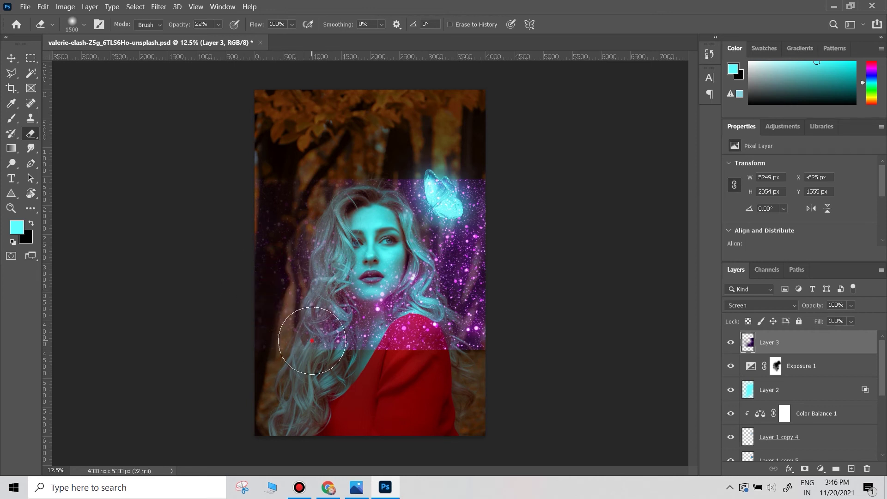
pyautogui.moveTo(395, 176); pyautogui.dragTo(426, 169)
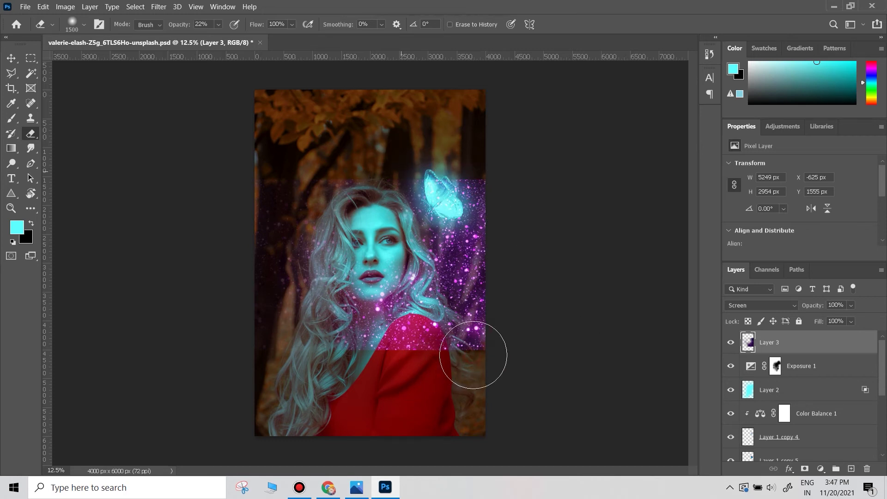
pyautogui.click(299, 487)
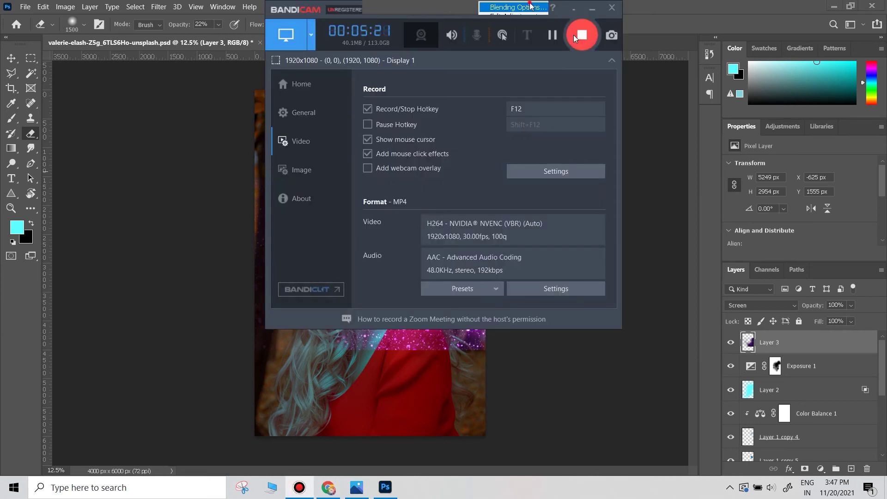
pyautogui.click(489, 288)
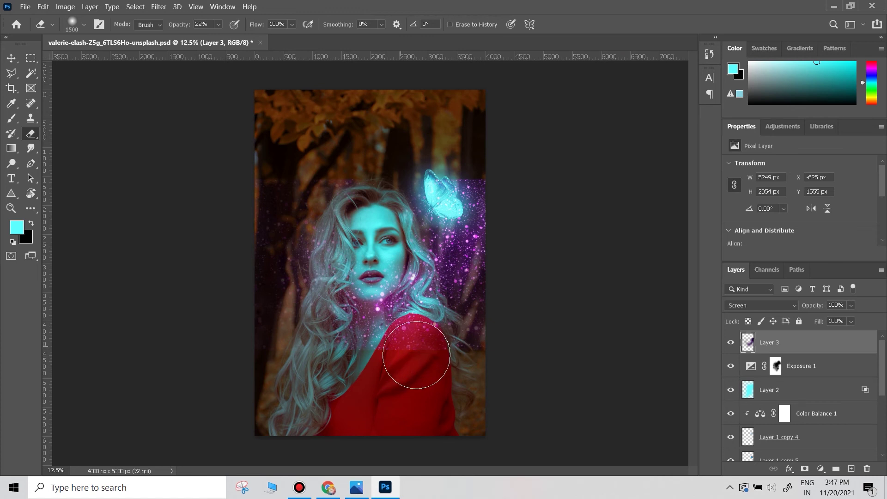
pyautogui.moveTo(406, 361)
pyautogui.mouseDown()
pyautogui.moveTo(473, 329)
pyautogui.moveTo(482, 166)
pyautogui.moveTo(445, 208)
pyautogui.moveTo(510, 267)
pyautogui.mouseUp()
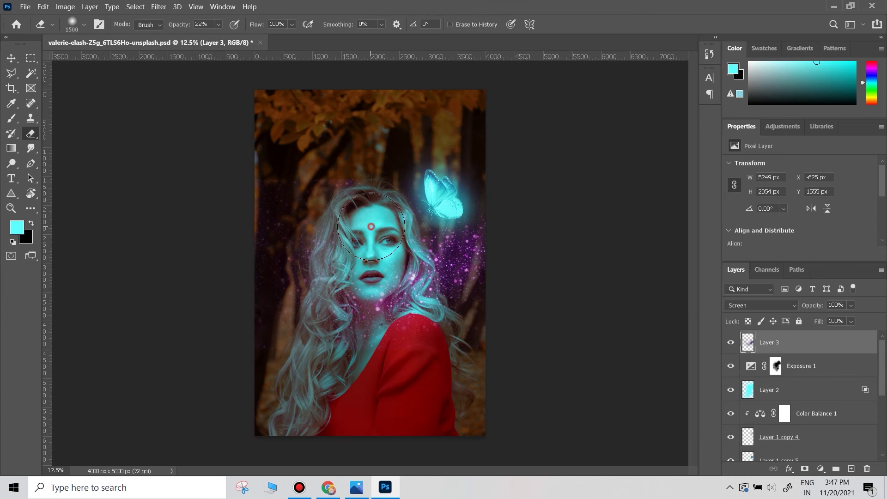
# Duplicate and merge the sparkle layer, then fade some glitter at the upper left.
pyautogui.click(11, 58)
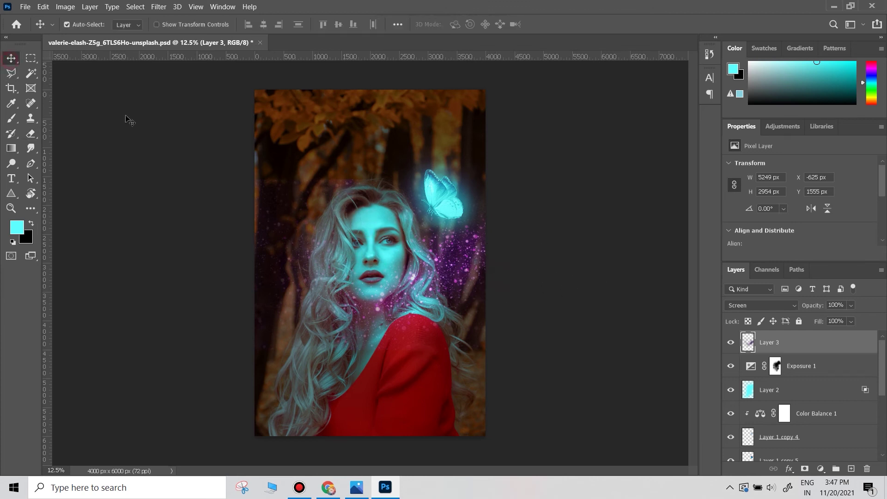
pyautogui.hotkey('ctrl', 'j')
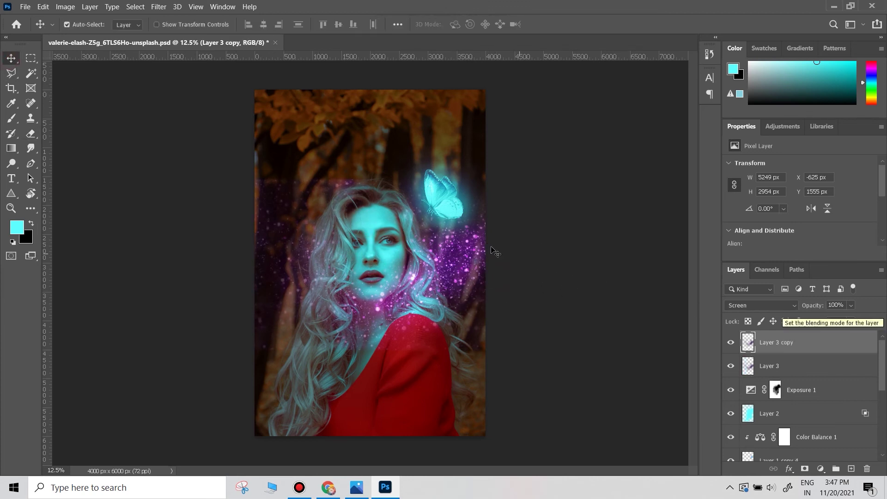
pyautogui.press('e')
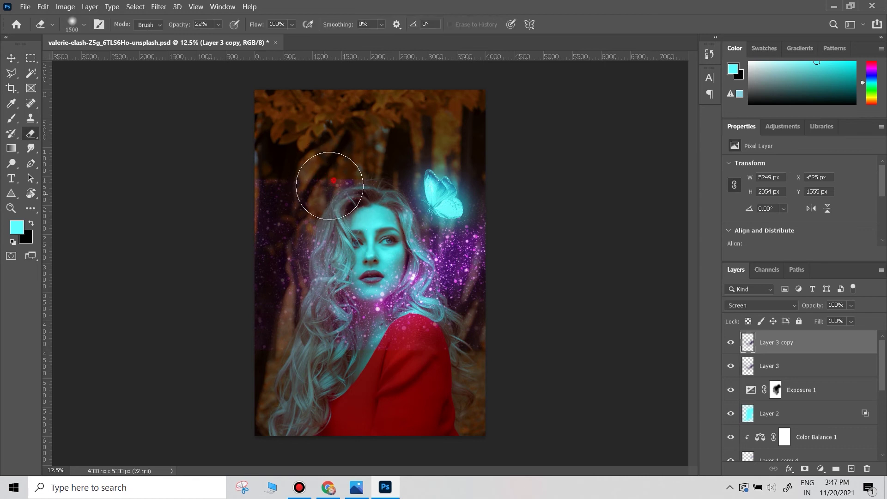
pyautogui.click(344, 174)
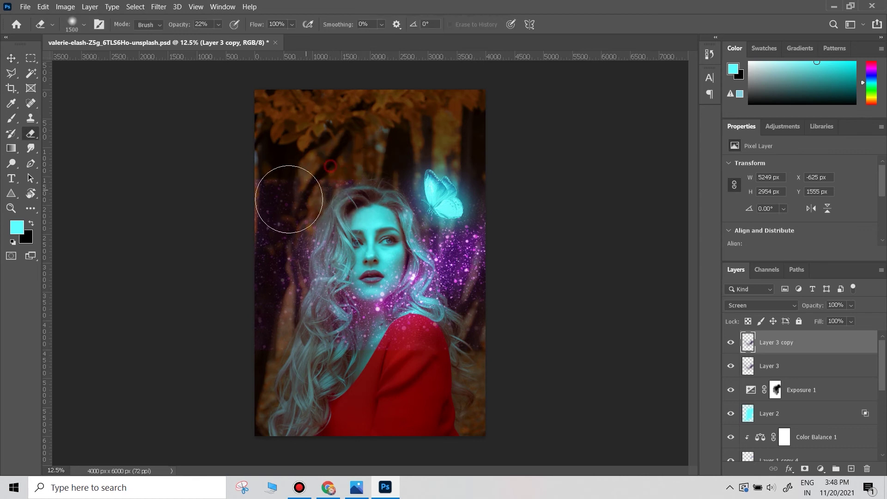
pyautogui.rightClick(779, 364)
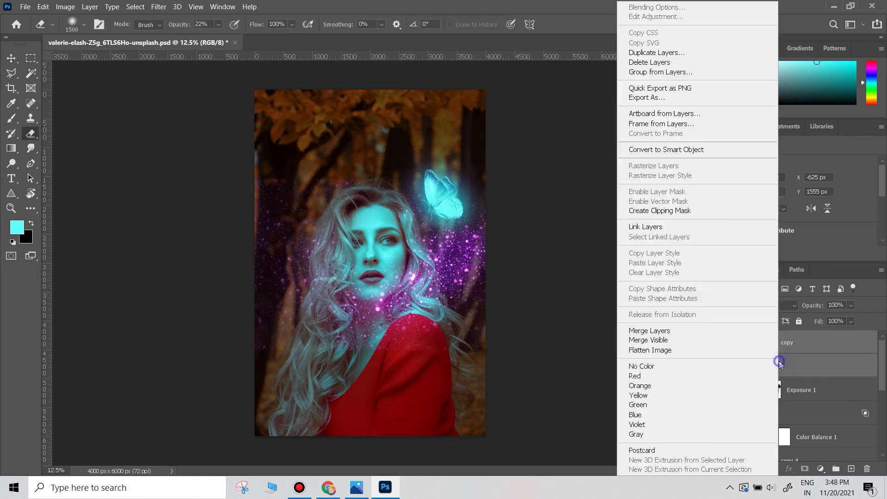
pyautogui.click(697, 333)
pyautogui.moveTo(275, 186); pyautogui.dragTo(277, 198)
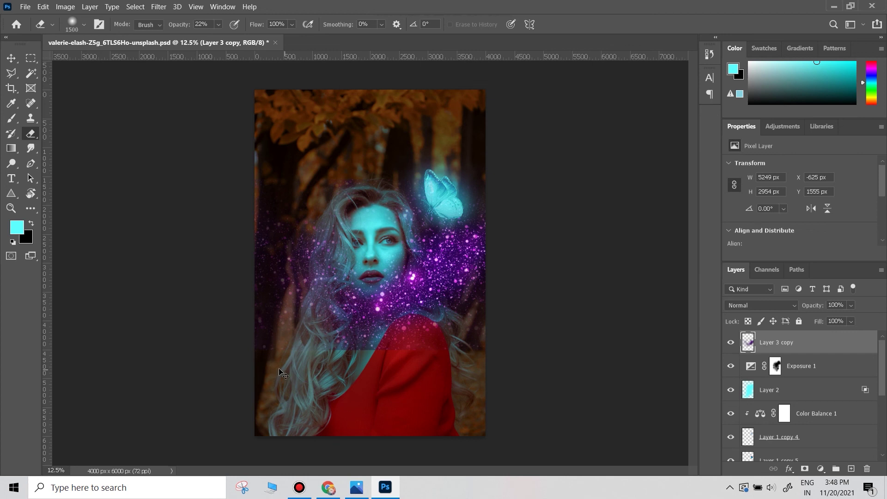
pyautogui.click(3, 57)
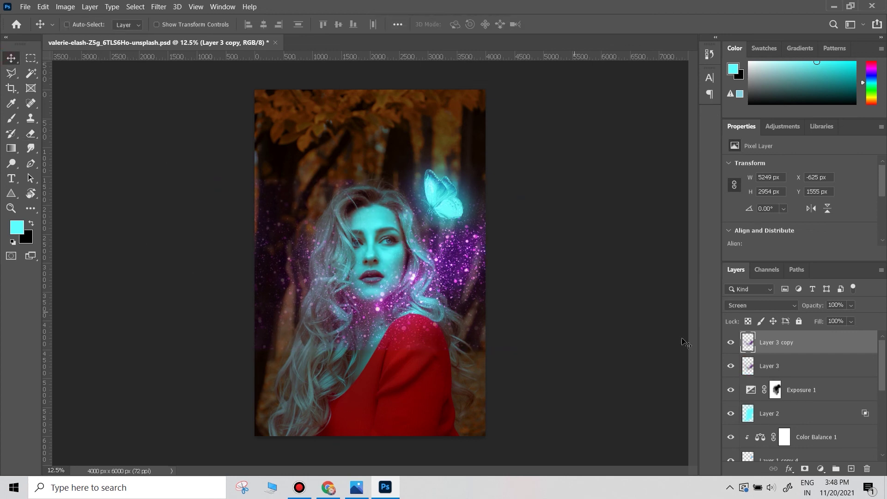
# Try merging the two sparkle layers, undo it, and select Layer 3 copy alone.
pyautogui.keyDown('ctrl'); pyautogui.click(762, 359); pyautogui.keyUp('ctrl')
pyautogui.rightClick(761, 359)
pyautogui.click(655, 331)
pyautogui.hotkey('ctrl', 'z')
pyautogui.keyDown('ctrl'); pyautogui.click(770, 369); pyautogui.keyUp('ctrl')
# Erase Layer 3 copy sparkles at 52% beside her face, upper left and left hair.
pyautogui.press('e')
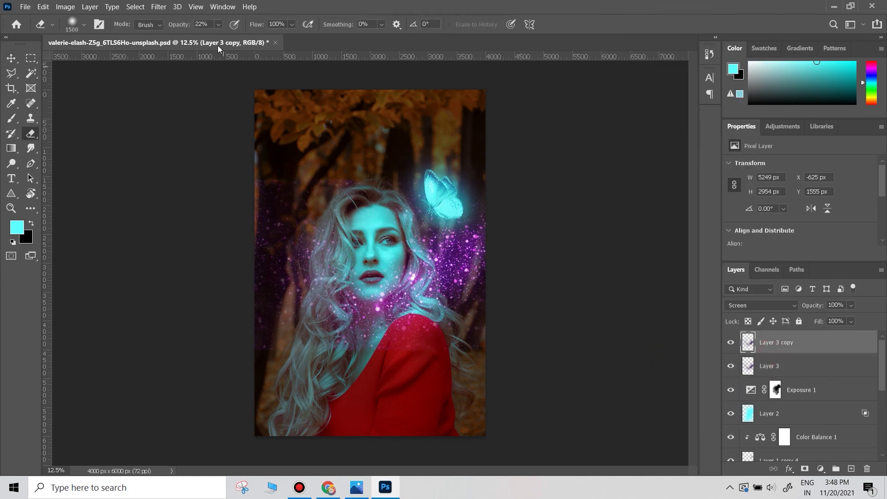
pyautogui.click(274, 134)
pyautogui.click(447, 242)
pyautogui.moveTo(379, 240)
pyautogui.mouseDown()
pyautogui.moveTo(326, 158)
pyautogui.moveTo(263, 169)
pyautogui.mouseUp()
pyautogui.moveTo(358, 311); pyautogui.dragTo(343, 302)
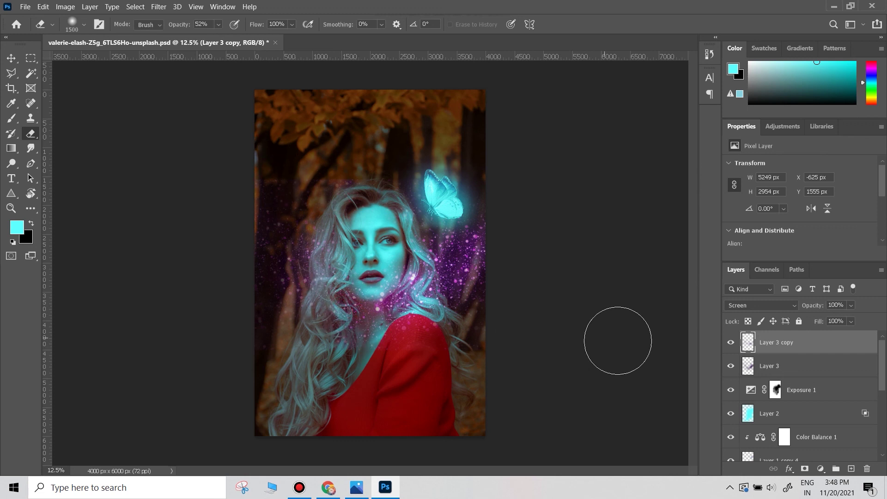
pyautogui.moveTo(287, 237); pyautogui.dragTo(283, 238)
# Dim the original Layer 3 sparkles to the right of her hair.
pyautogui.click(797, 363)
pyautogui.click(323, 158)
pyautogui.click(467, 267)
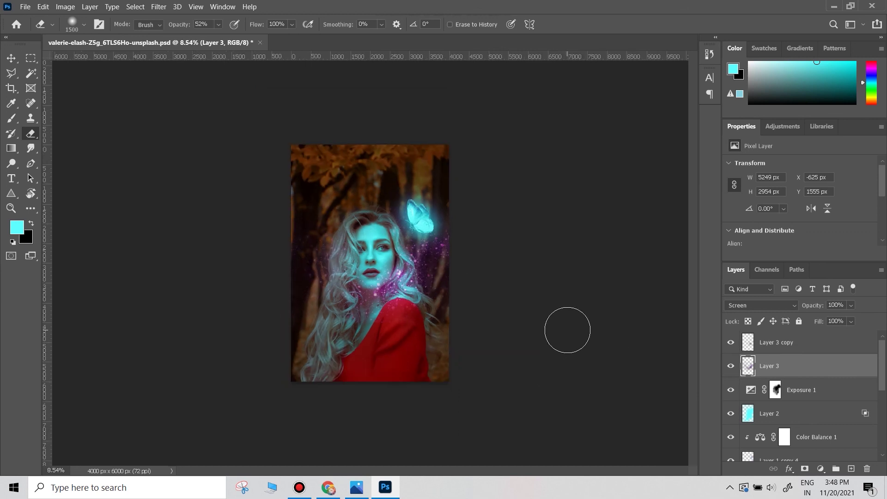
pyautogui.scroll(-1, 565, 287)
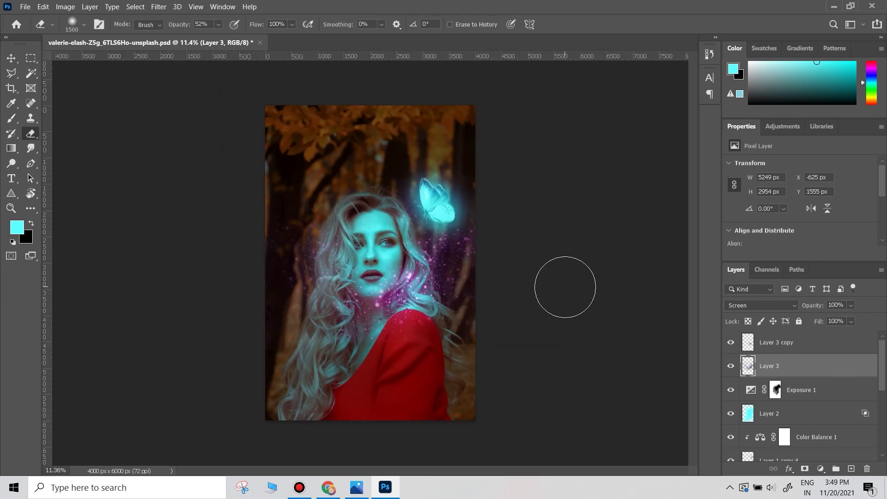